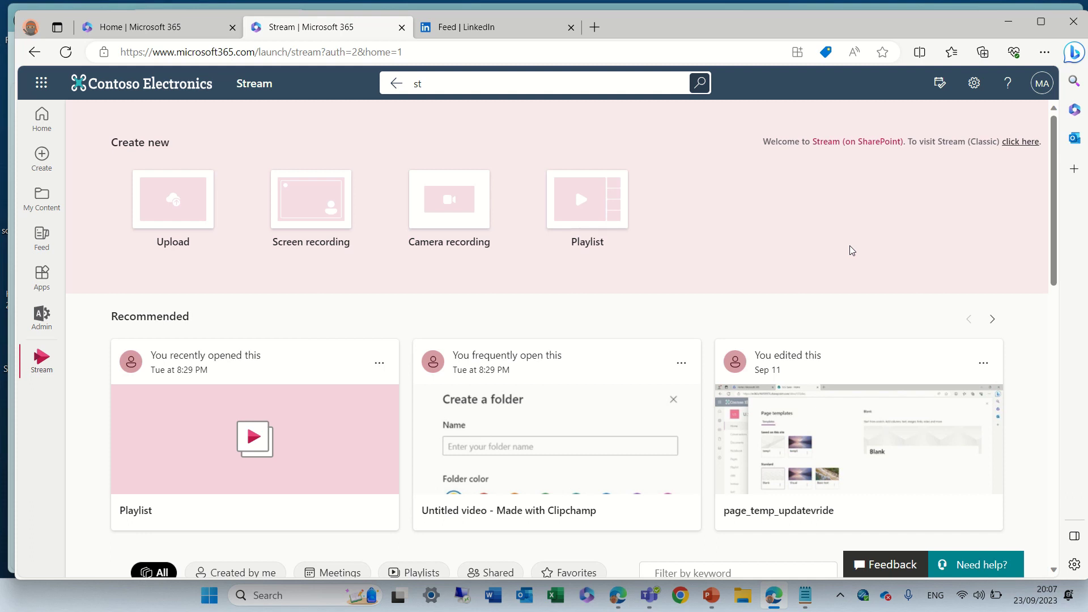
Close the app launcher and scroll to the Recommended 'Untitled video - Made with Clipchamp' card.
click(54, 87)
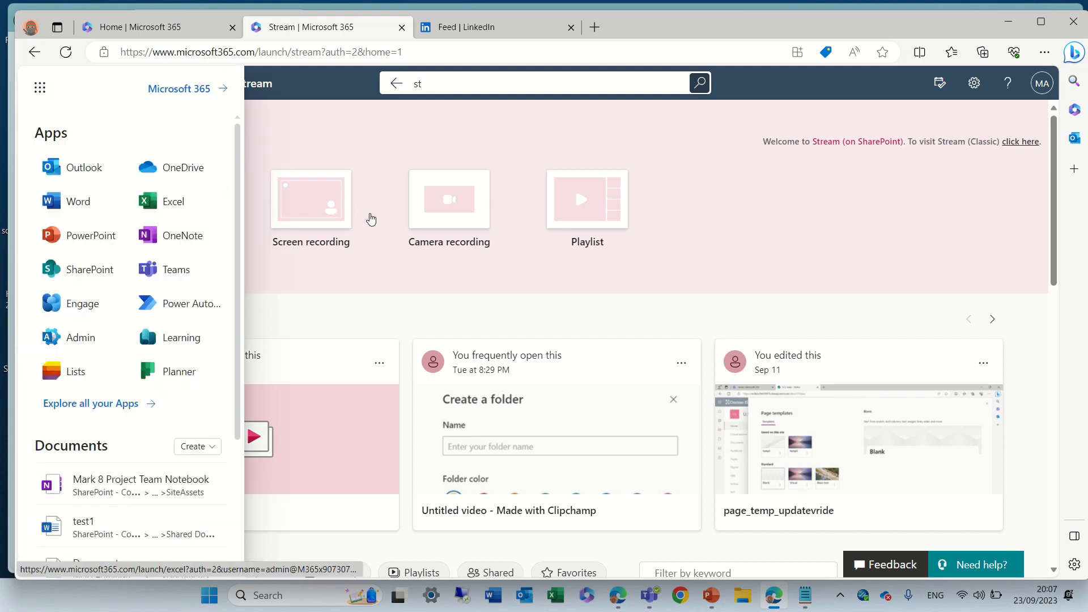
click(388, 141)
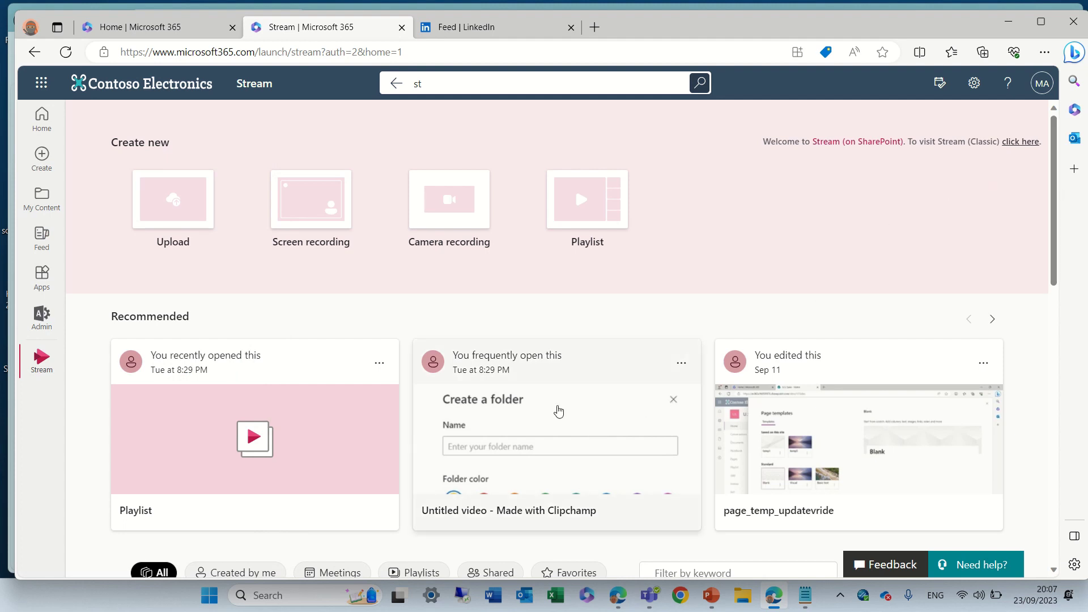
drag(1056, 187, 1041, 278)
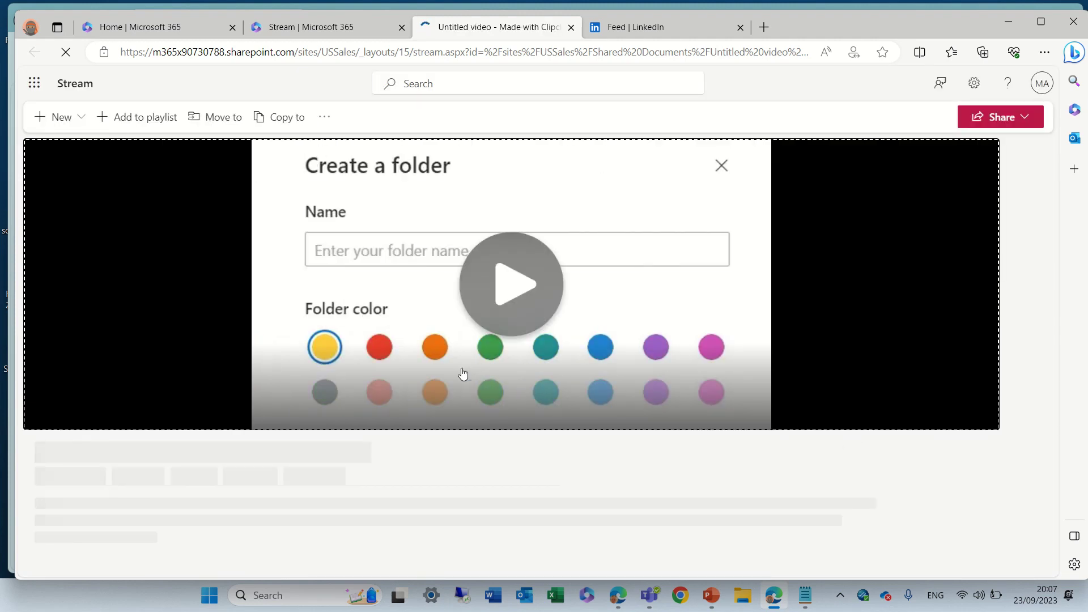
Expand Audio files in the video's settings, then switch to the PowerPoint presentation.
click(983, 159)
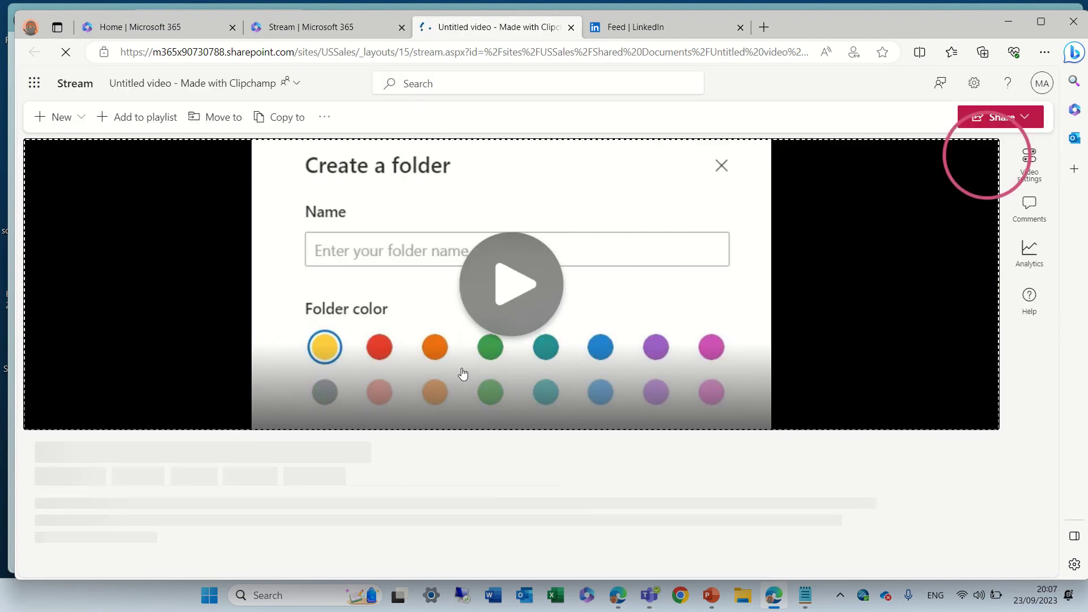
click(1040, 173)
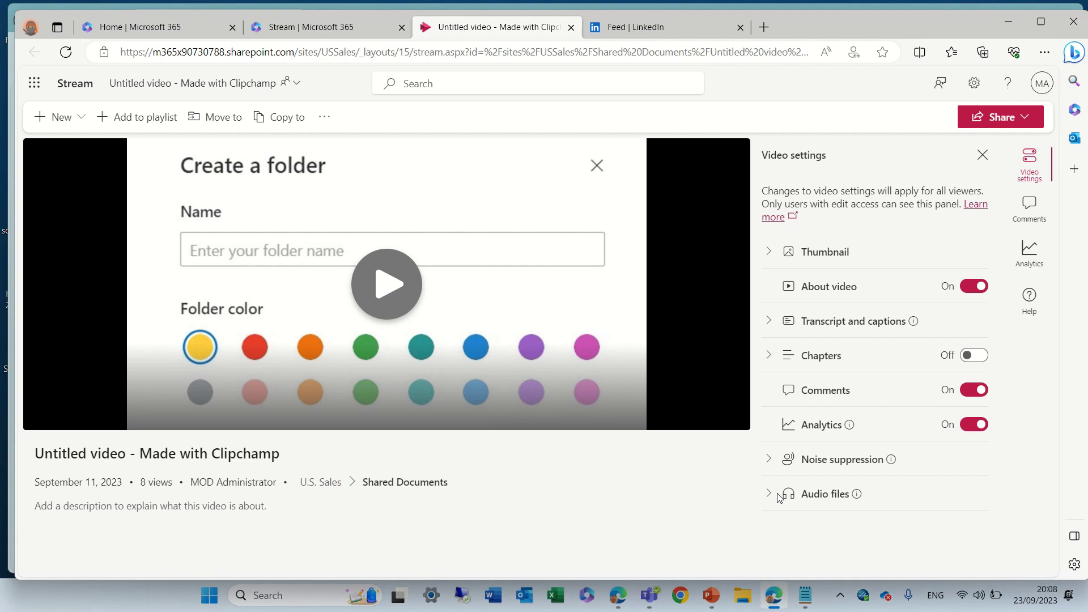
click(771, 495)
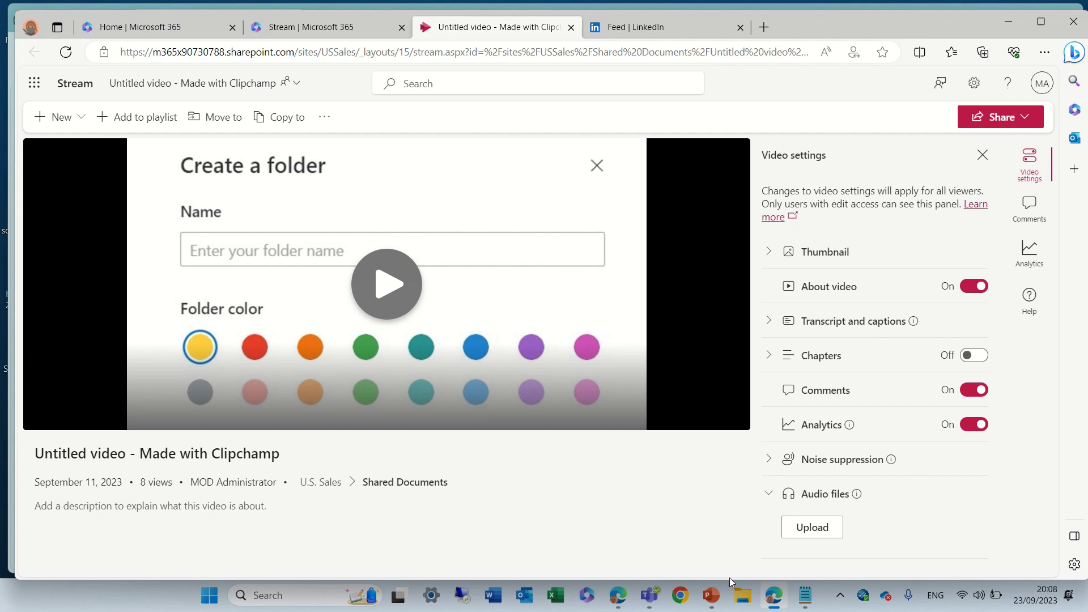
mouse_move(711, 596)
click(710, 543)
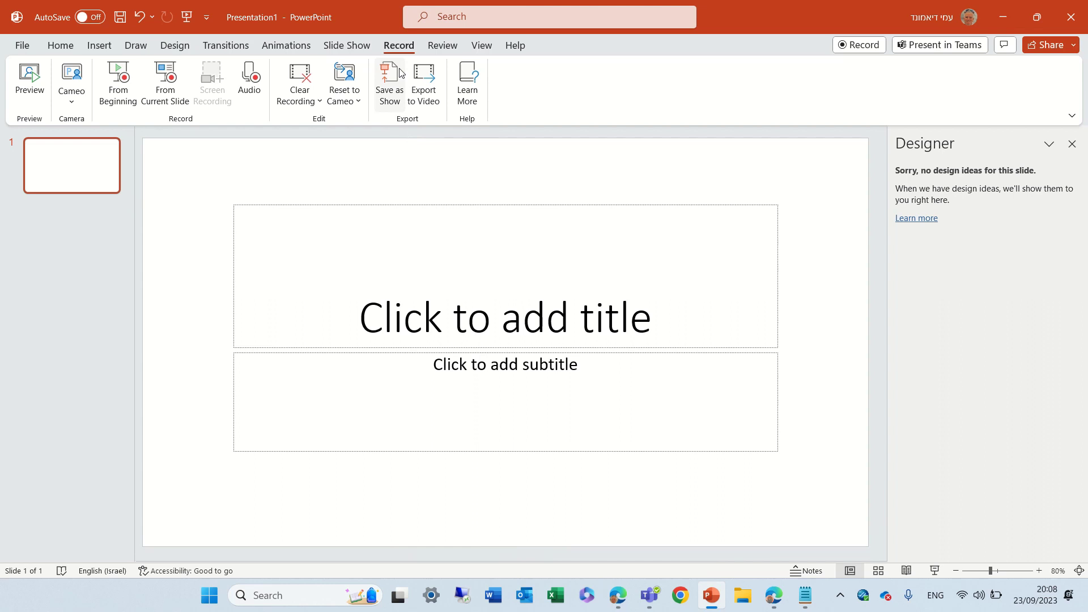
Record a short audio clip named '1' and insert it onto the slide.
click(252, 96)
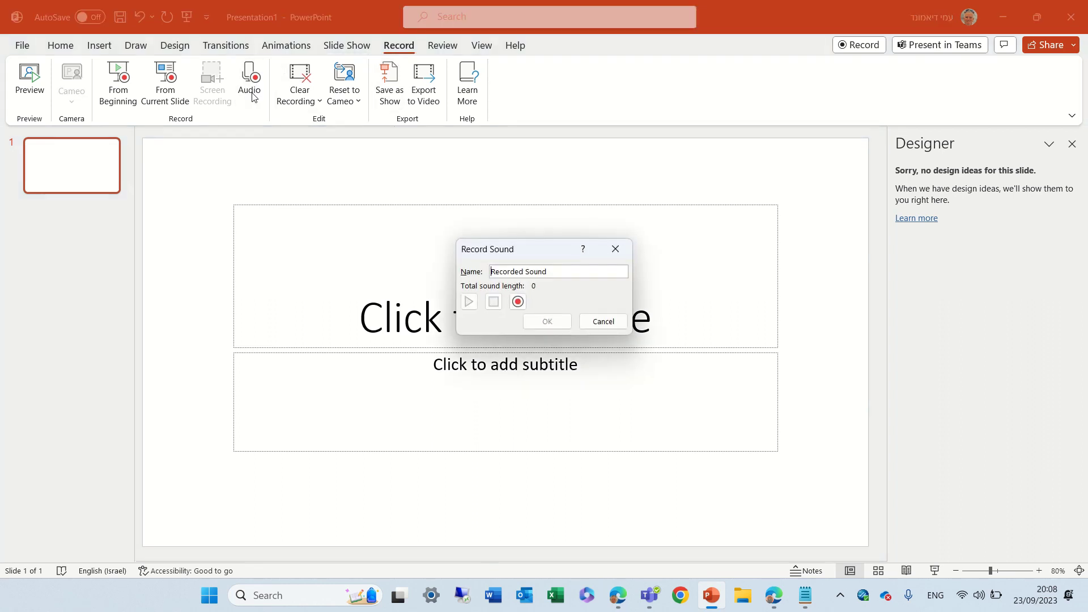
click(555, 274)
text(1)
click(513, 302)
click(493, 303)
click(546, 321)
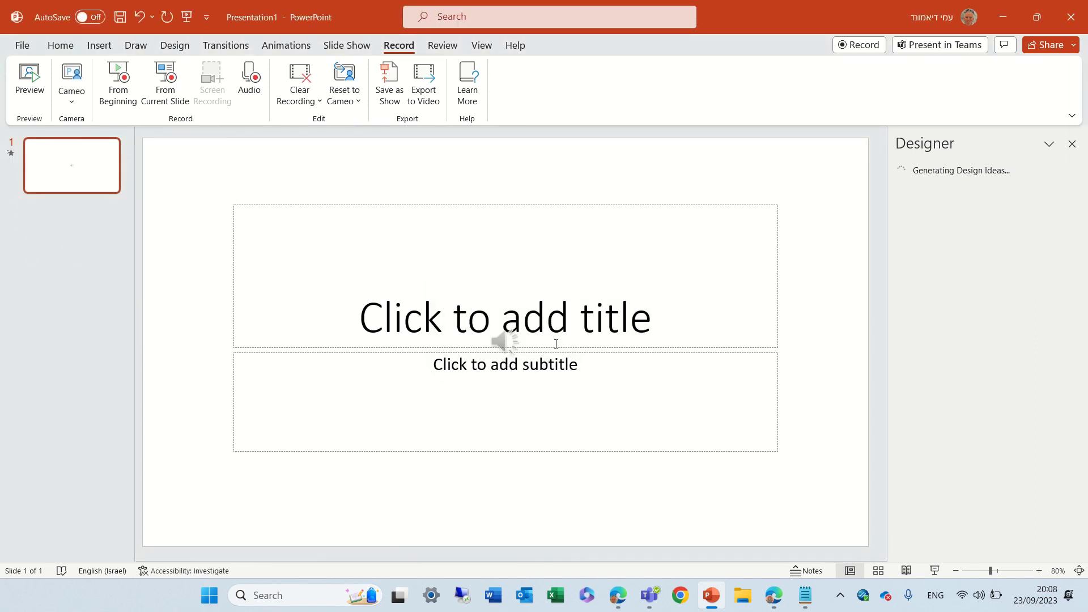
Save the slide's sound as ami.m4a in the Downloads folder.
right_click(514, 344)
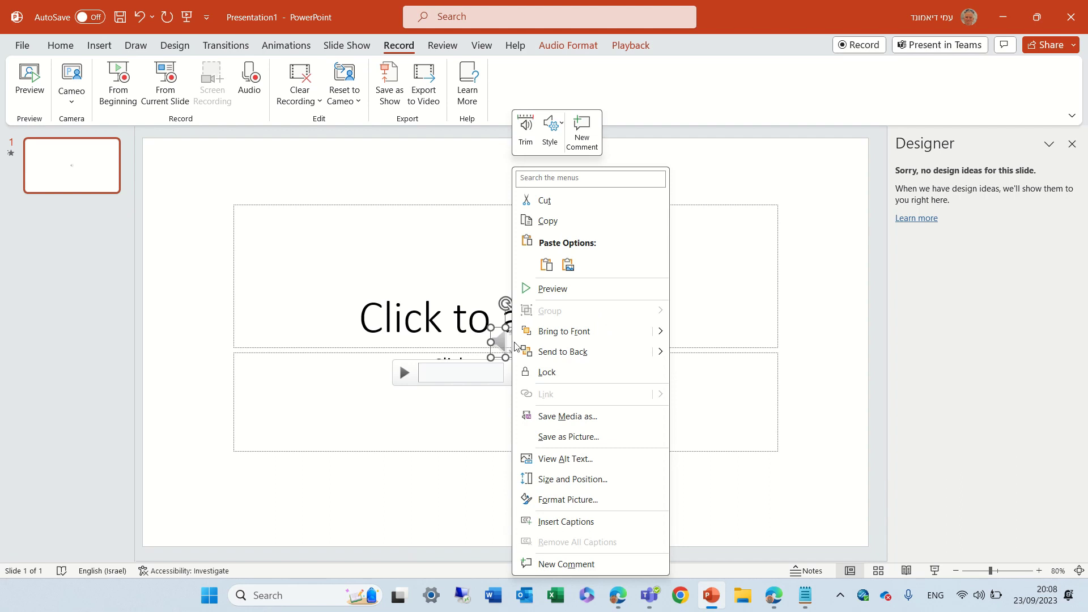
click(592, 423)
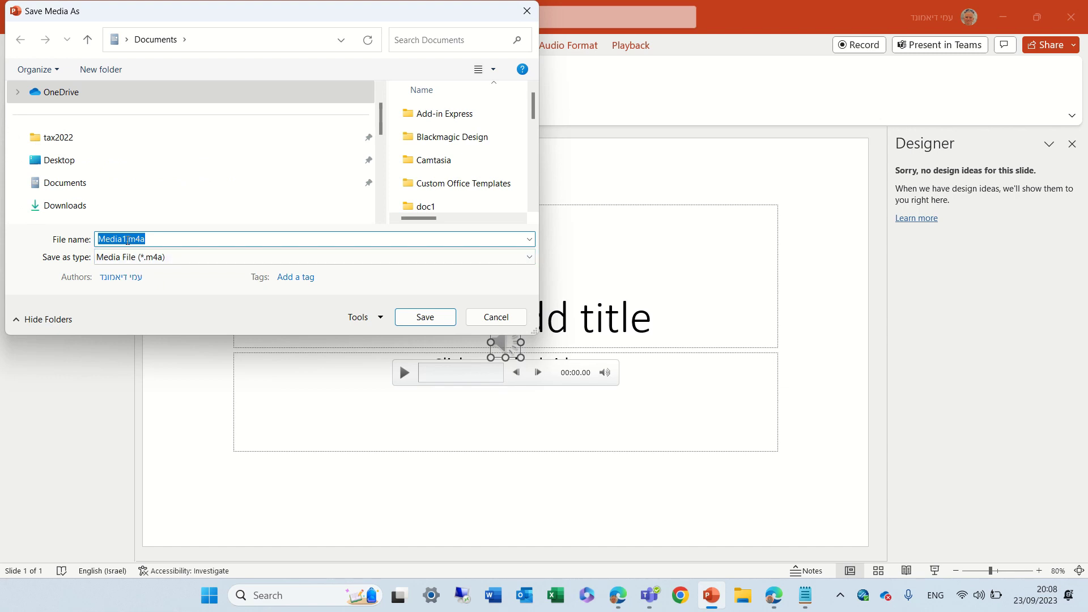
click(127, 239)
drag(127, 239, 60, 249)
key(BackSpace)
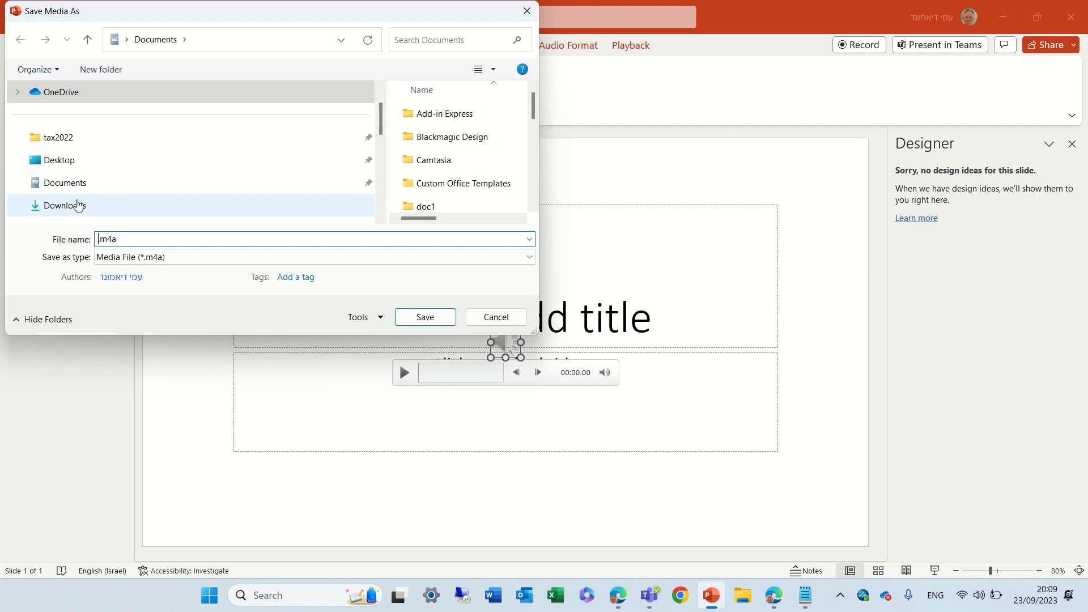
click(105, 215)
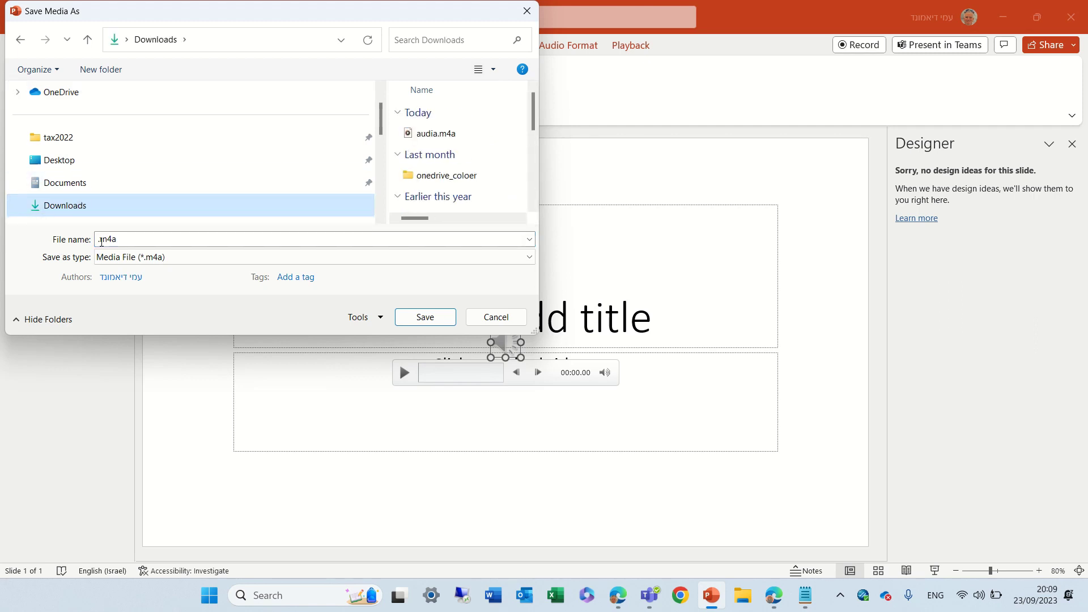
double_click(101, 240)
click(99, 240)
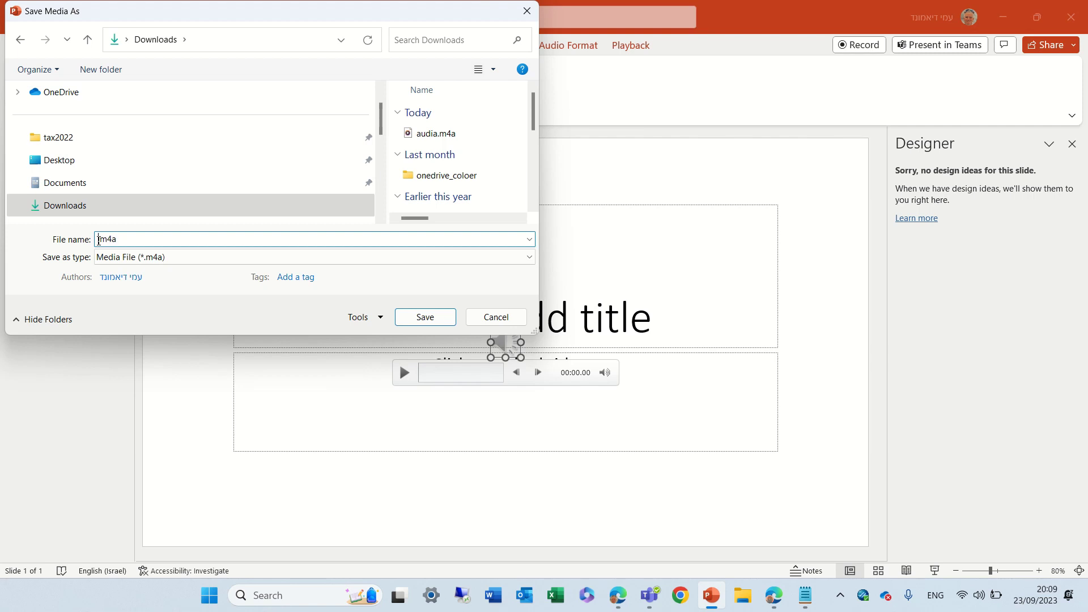
double_click(99, 240)
click(98, 240)
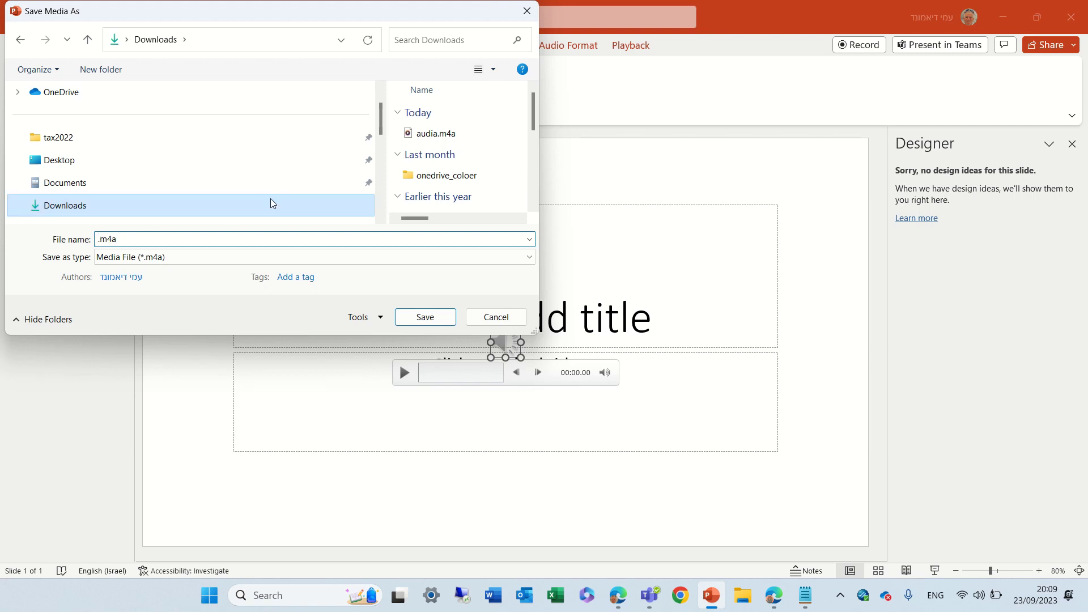
text(ami)
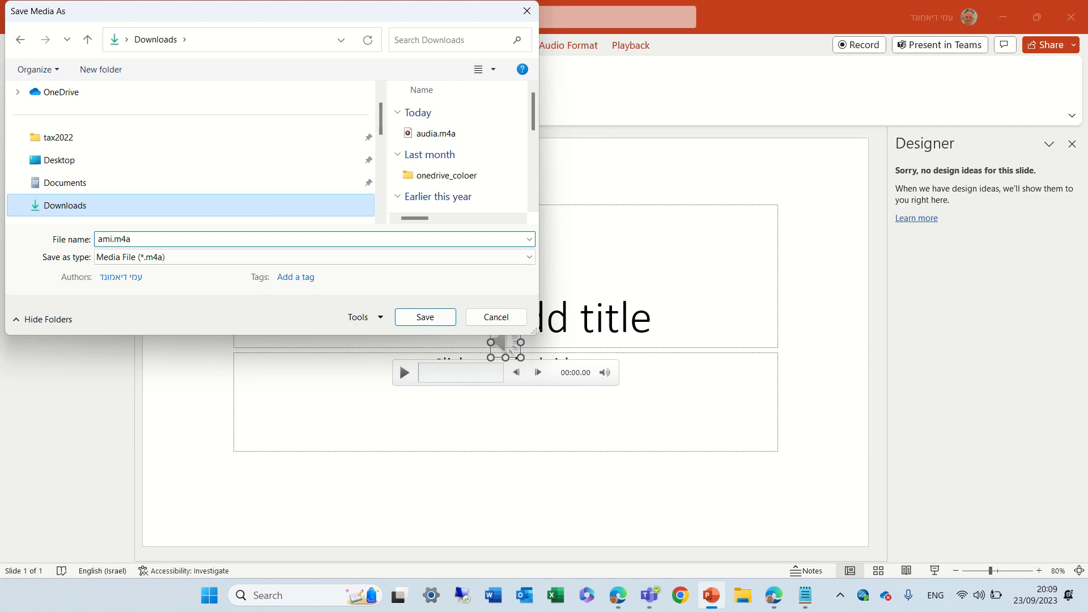
key(Return)
Start an audio upload with English as the language, then open the Learn more help article.
click(1004, 16)
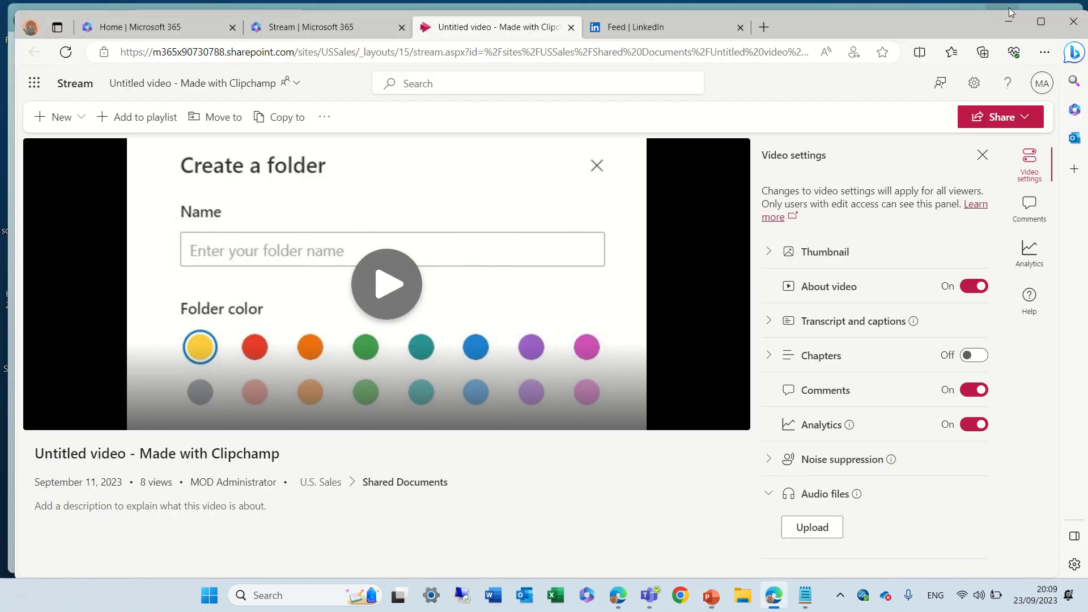
click(814, 528)
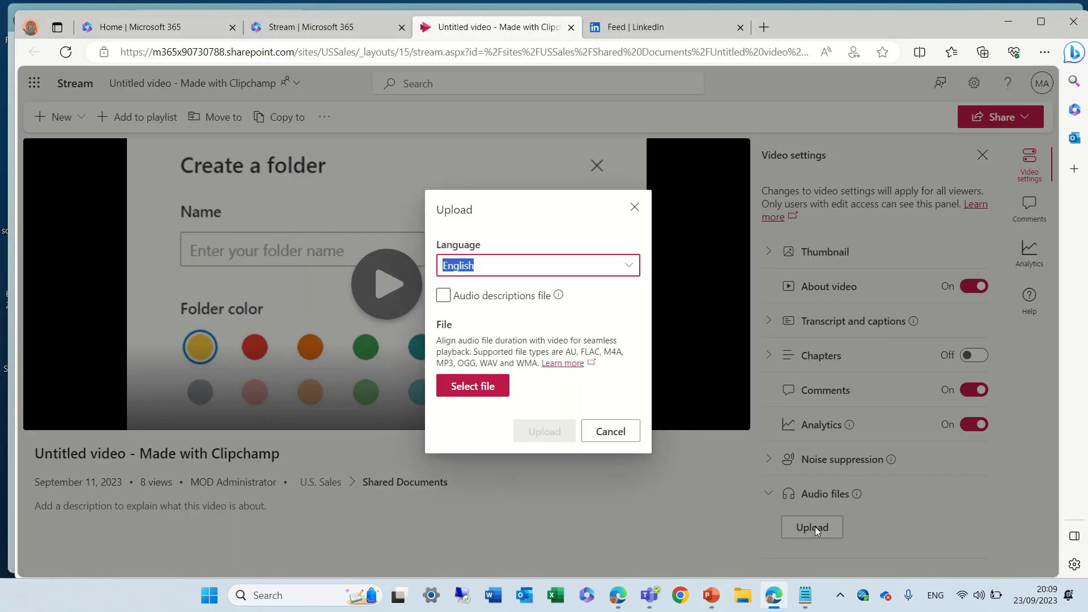
click(632, 270)
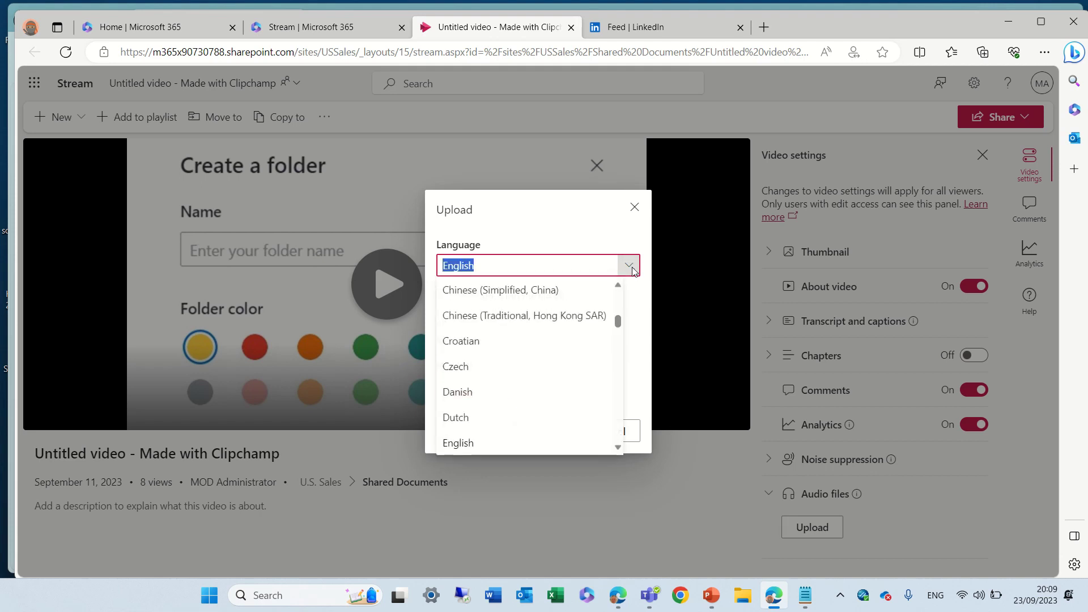
click(565, 229)
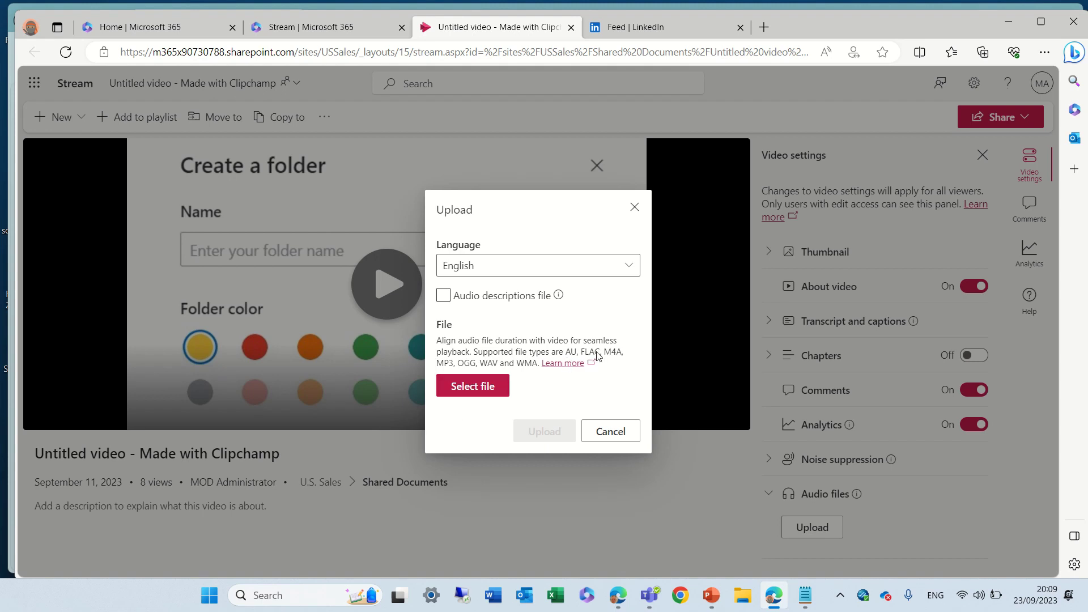
click(570, 363)
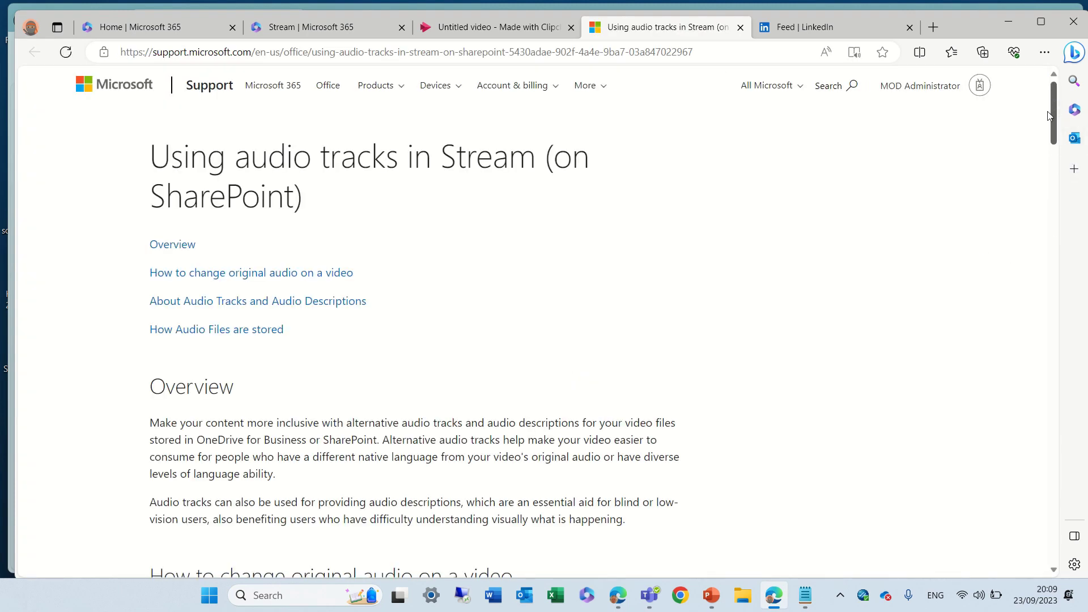
Scroll the 'Using audio tracks in Stream' article, then return to the Stream video tab.
mouse_move(1052, 105)
mouse_down()
mouse_move(1051, 273)
mouse_move(1057, 112)
mouse_up()
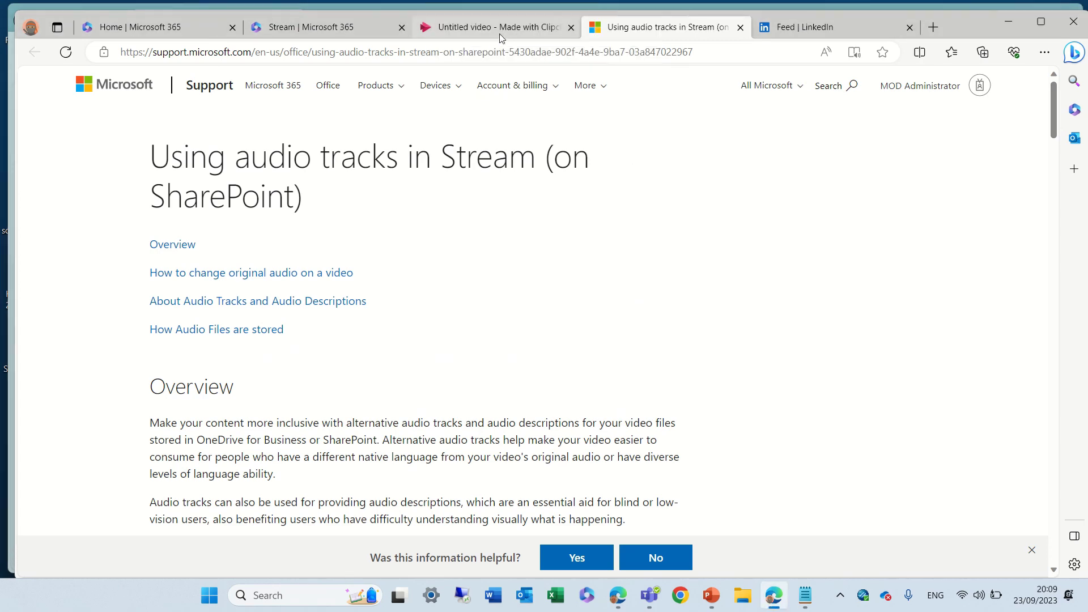
click(501, 35)
Pick ami.m4a from Downloads and upload it as the English audio file.
click(472, 388)
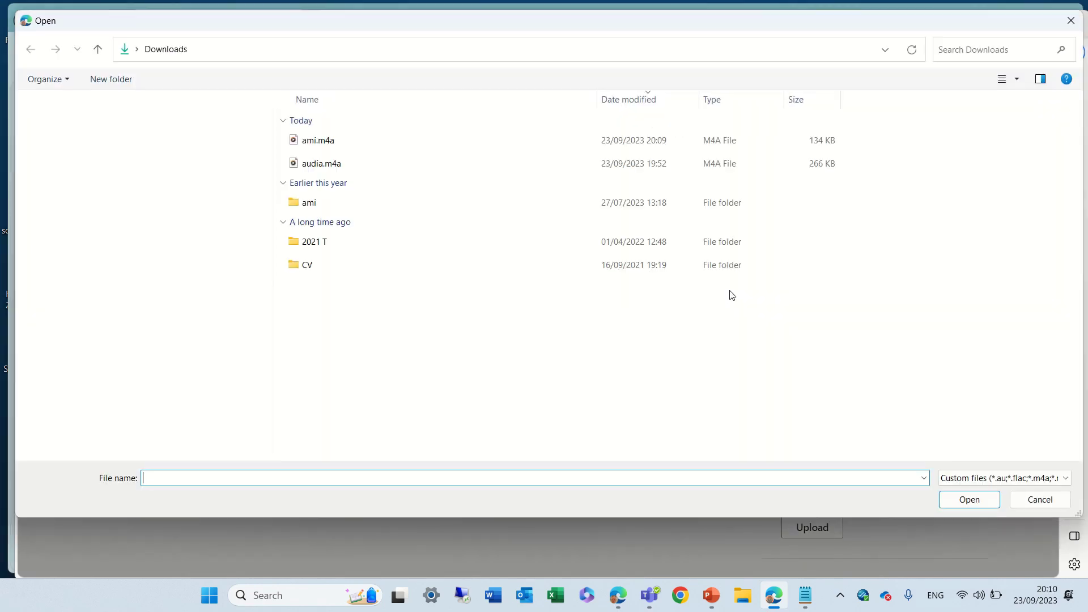
double_click(328, 139)
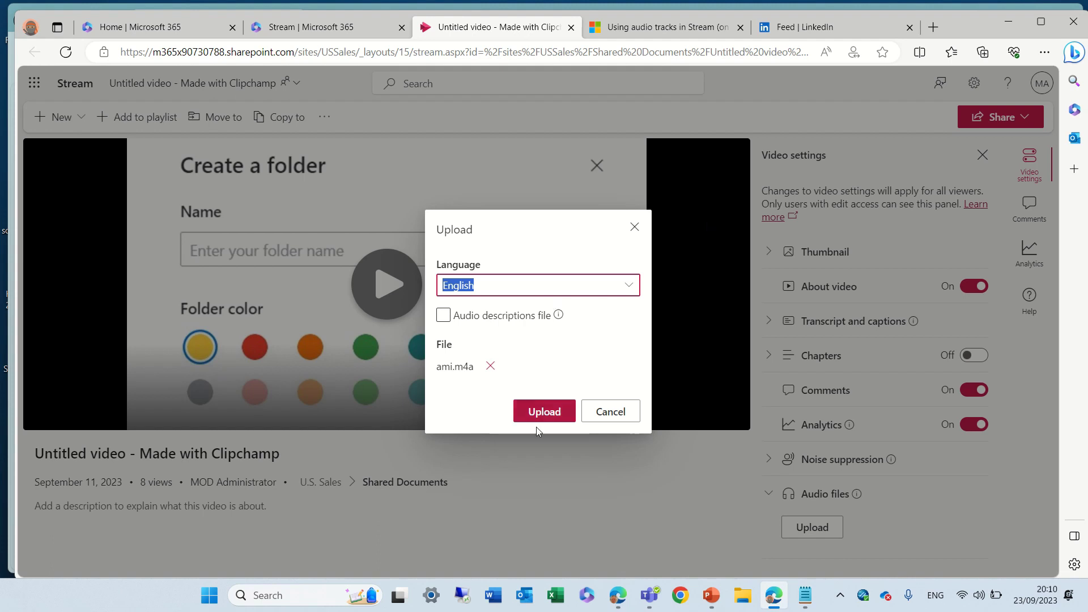
click(540, 411)
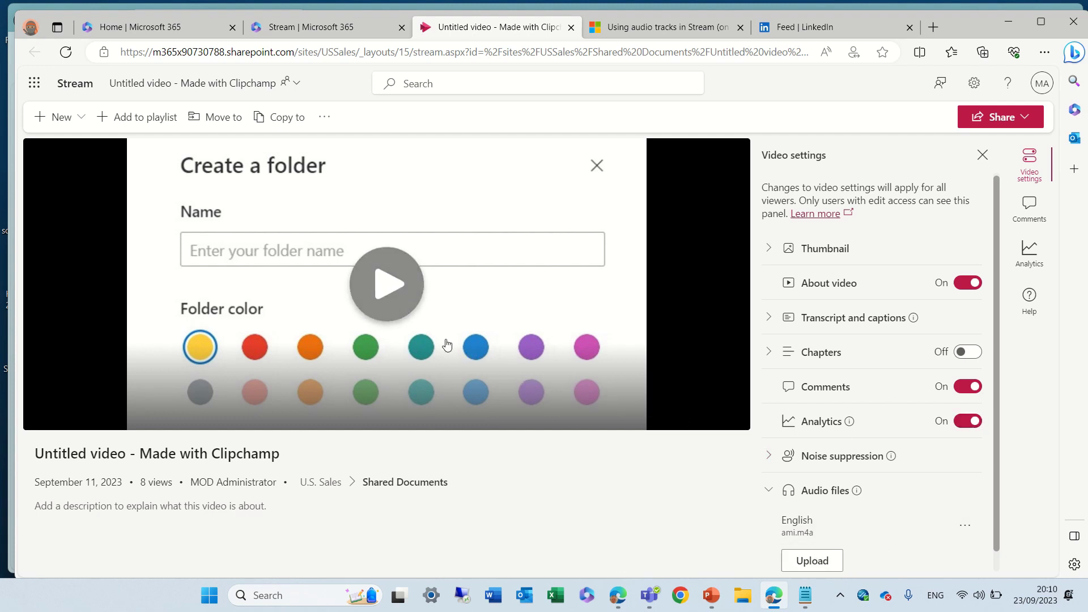
Play and pause the video, then select the English track in the Audio tracks menu.
click(390, 293)
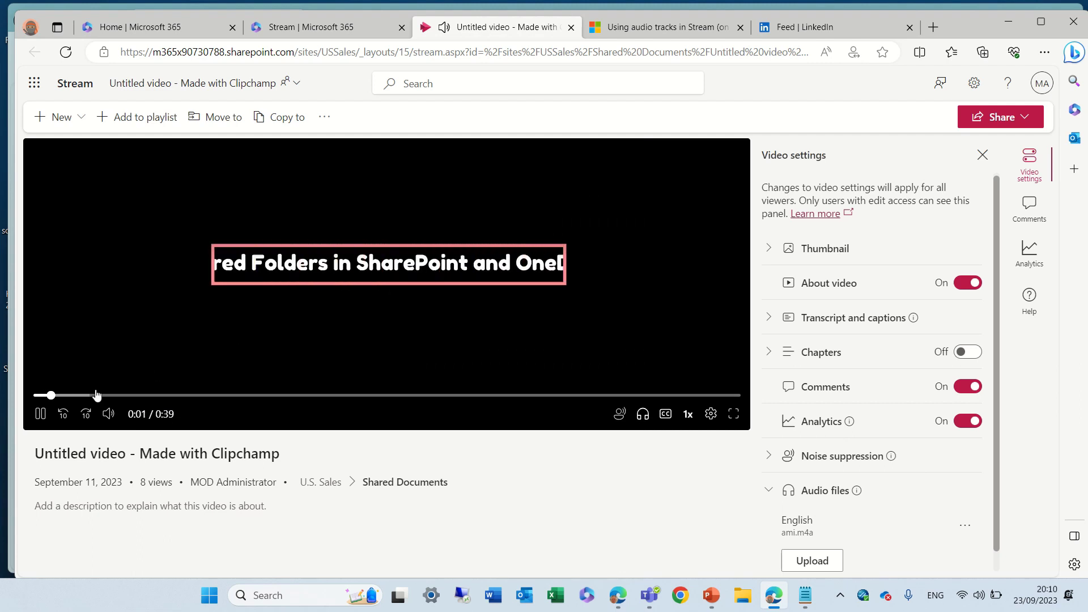
click(42, 415)
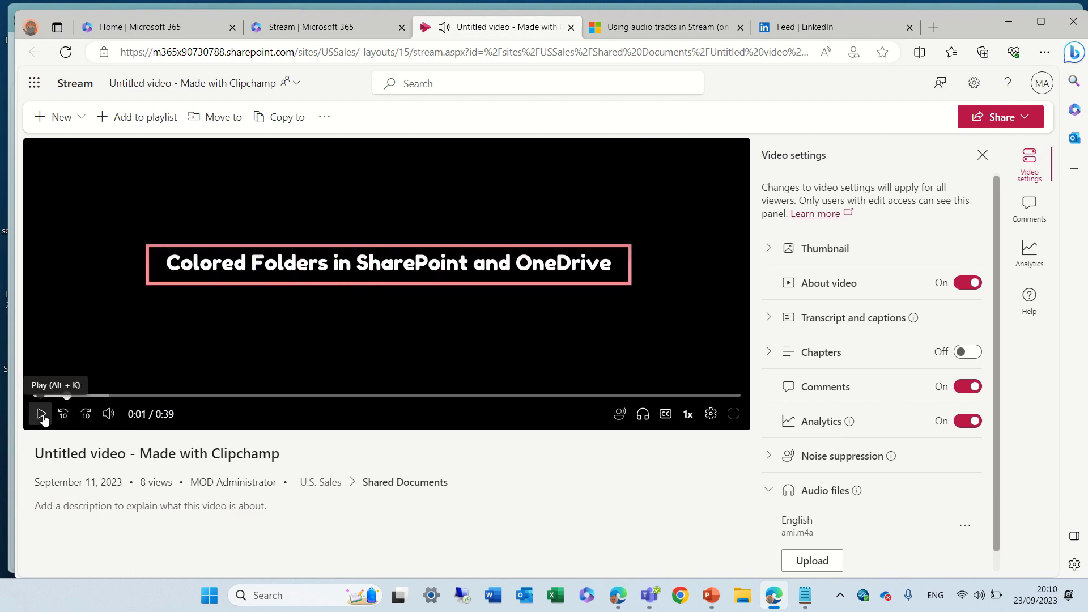
click(644, 423)
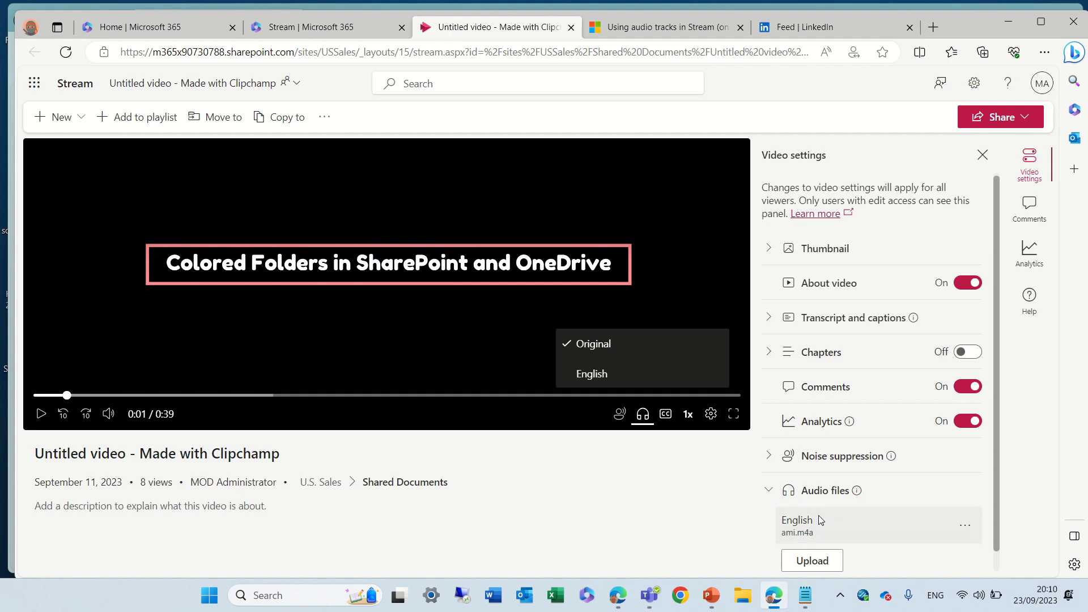
click(590, 374)
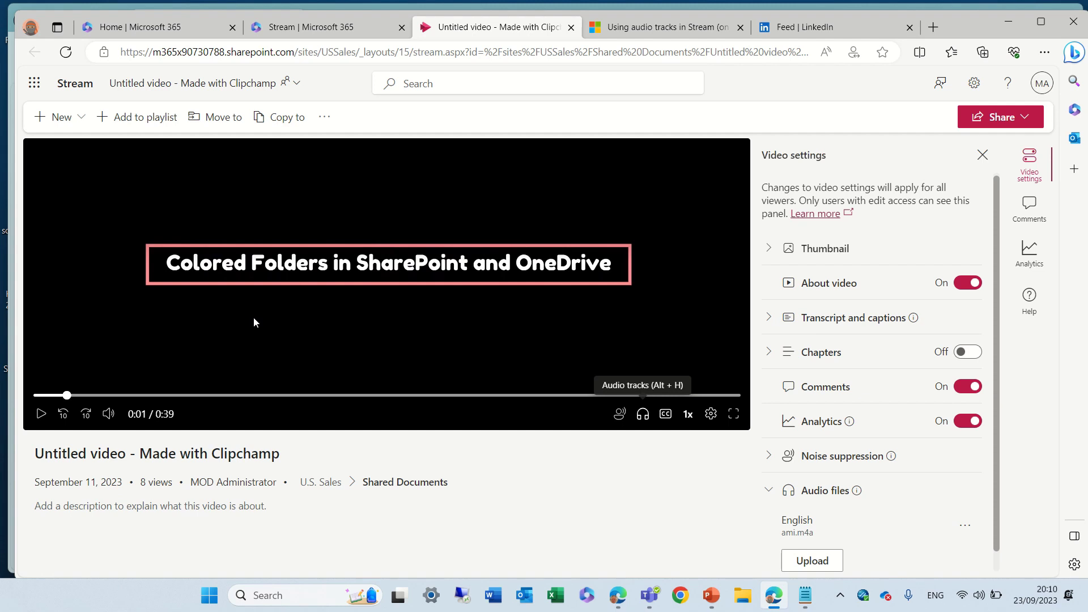
click(643, 420)
click(633, 356)
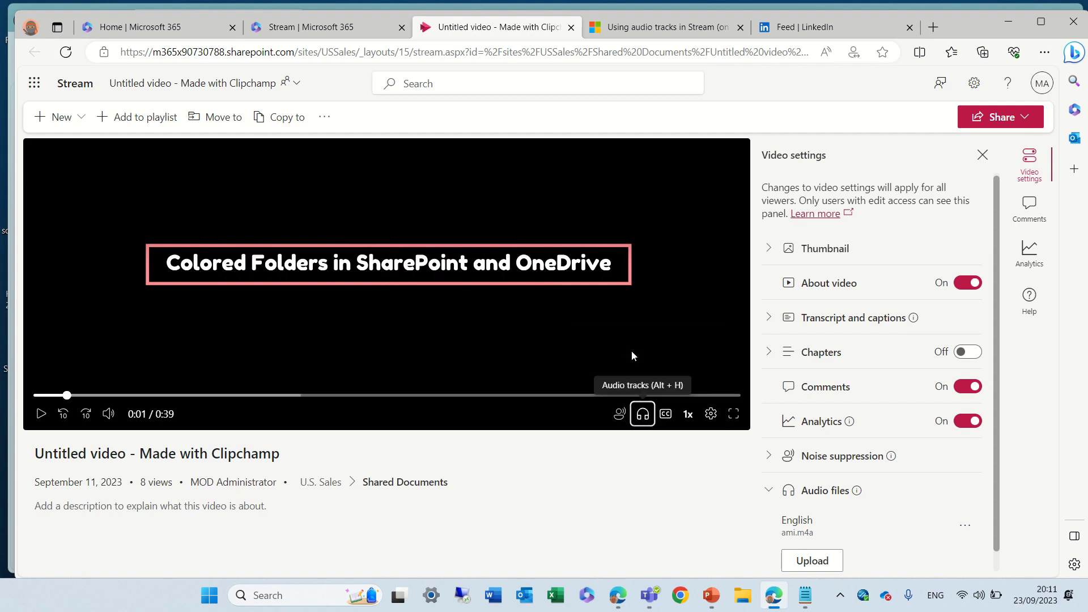
click(643, 414)
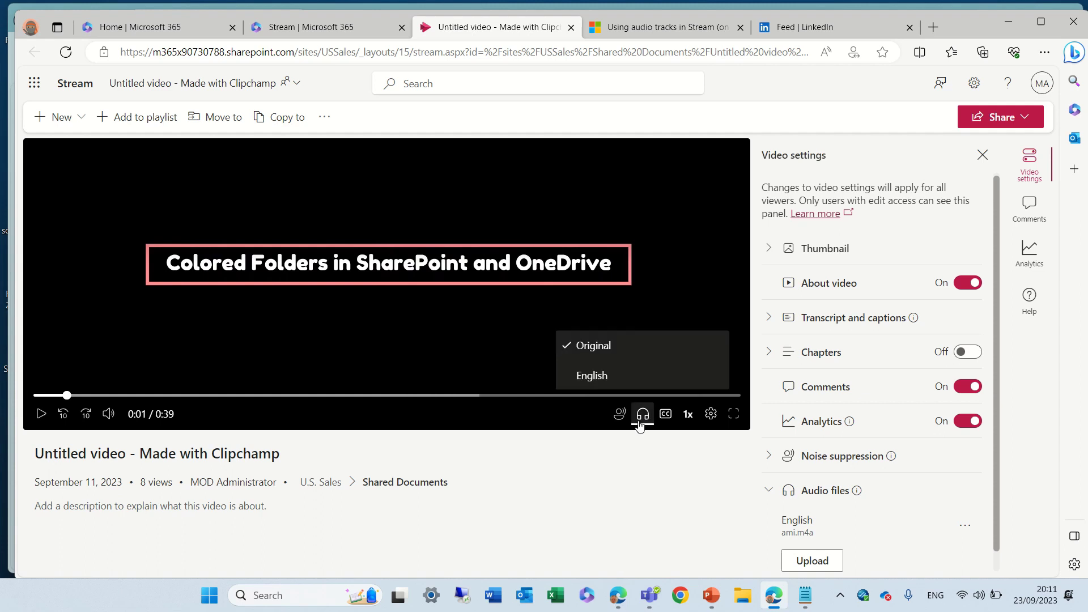
click(626, 383)
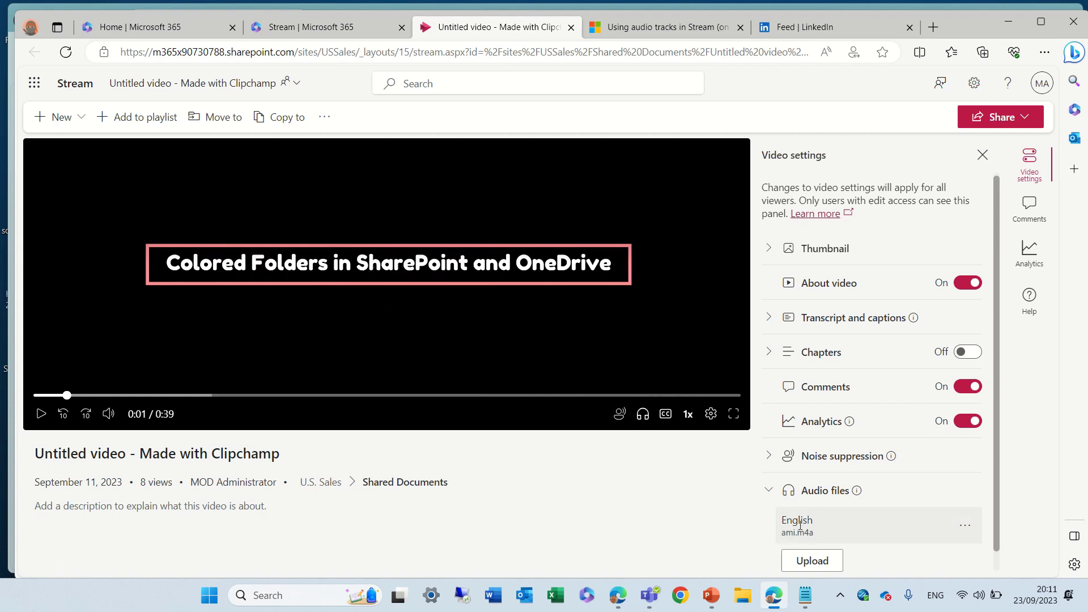
Upload audia.m4a as a new audio file with its language set to Dutch.
click(813, 560)
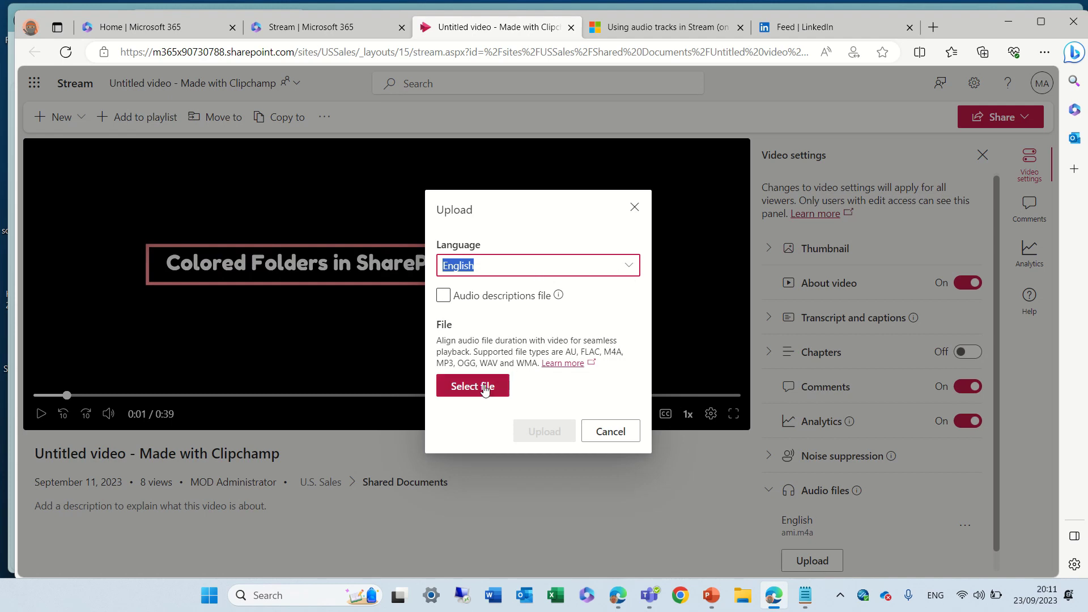
click(630, 267)
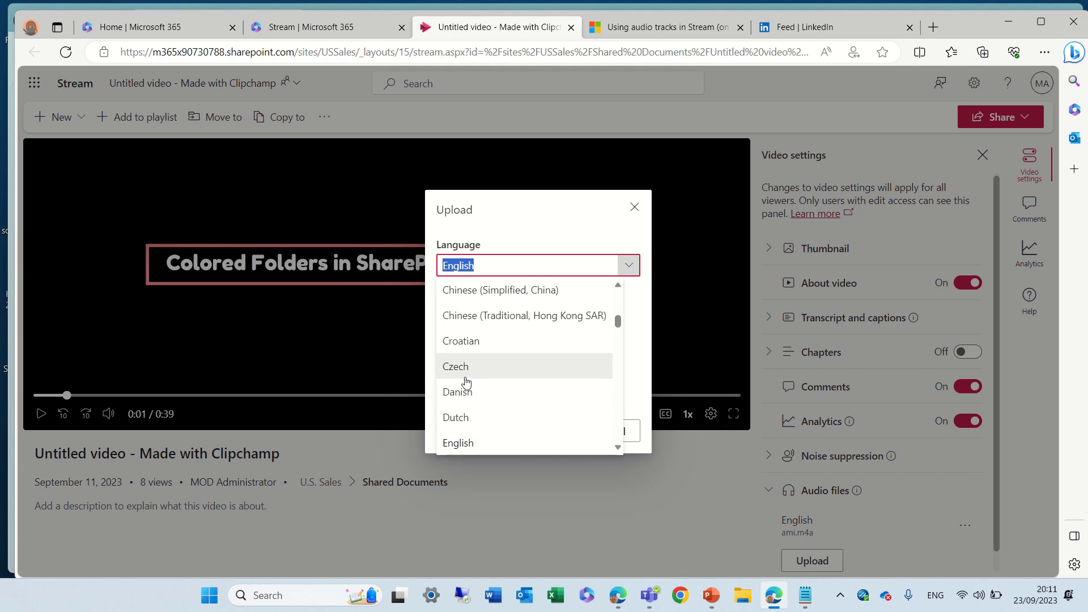
click(484, 419)
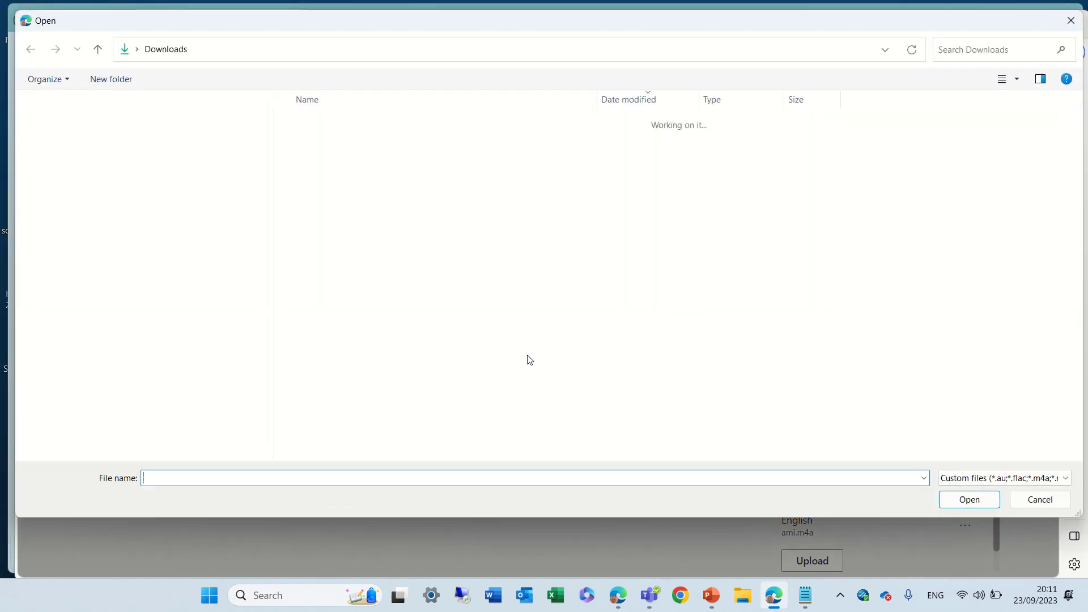
double_click(345, 163)
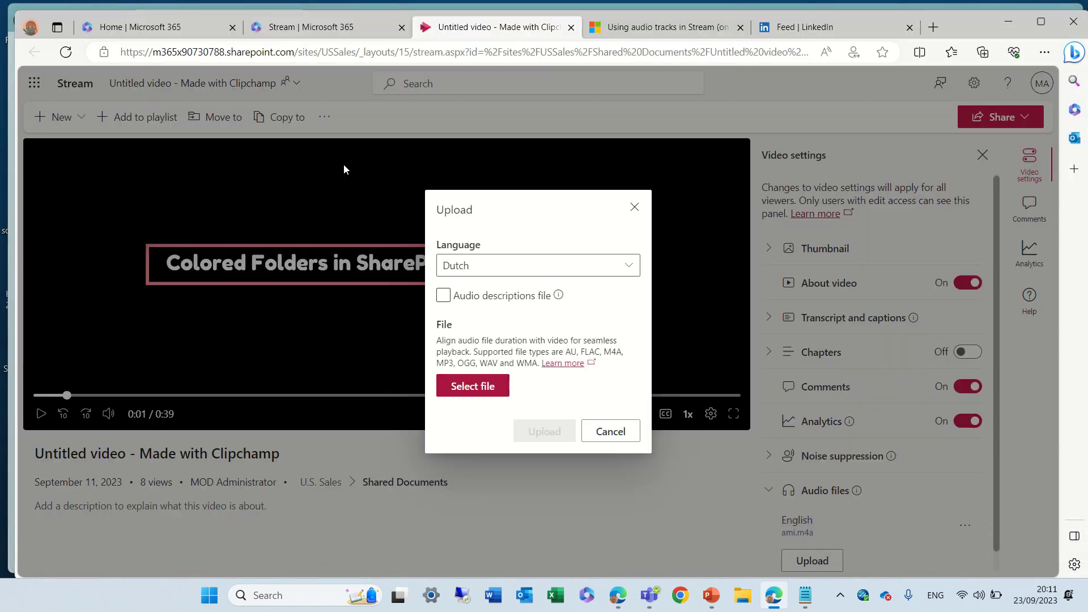
click(547, 414)
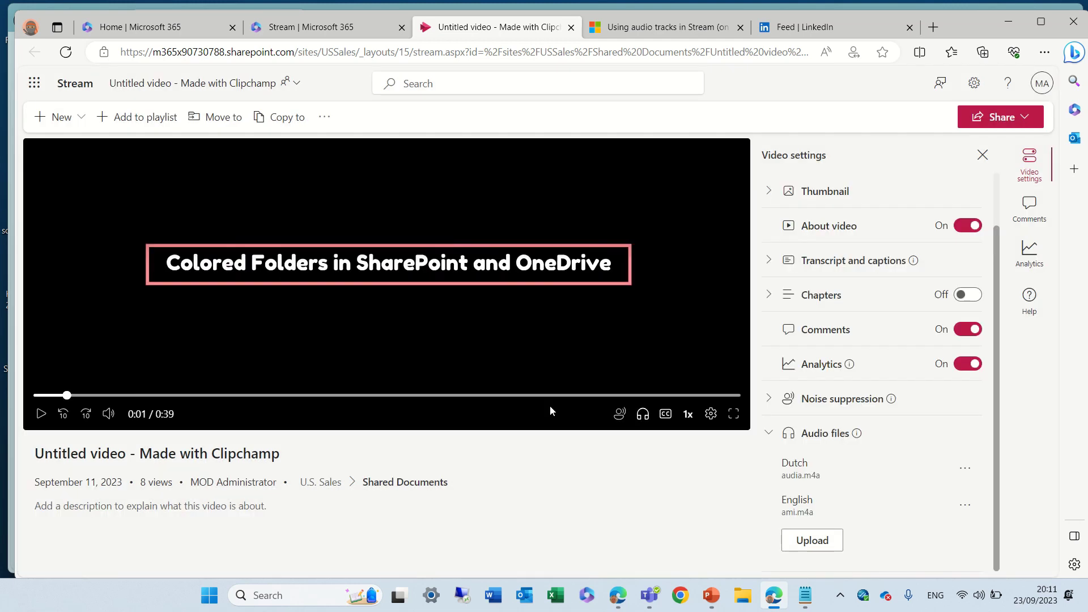
Switch the video's playback audio to the Dutch track and confirm it is active.
click(636, 417)
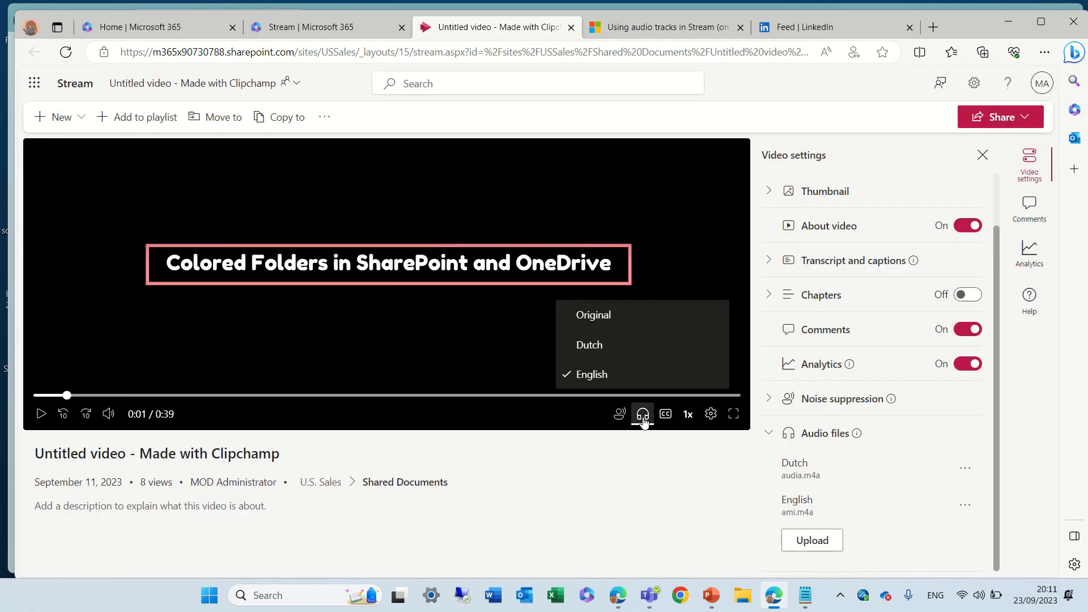
click(619, 352)
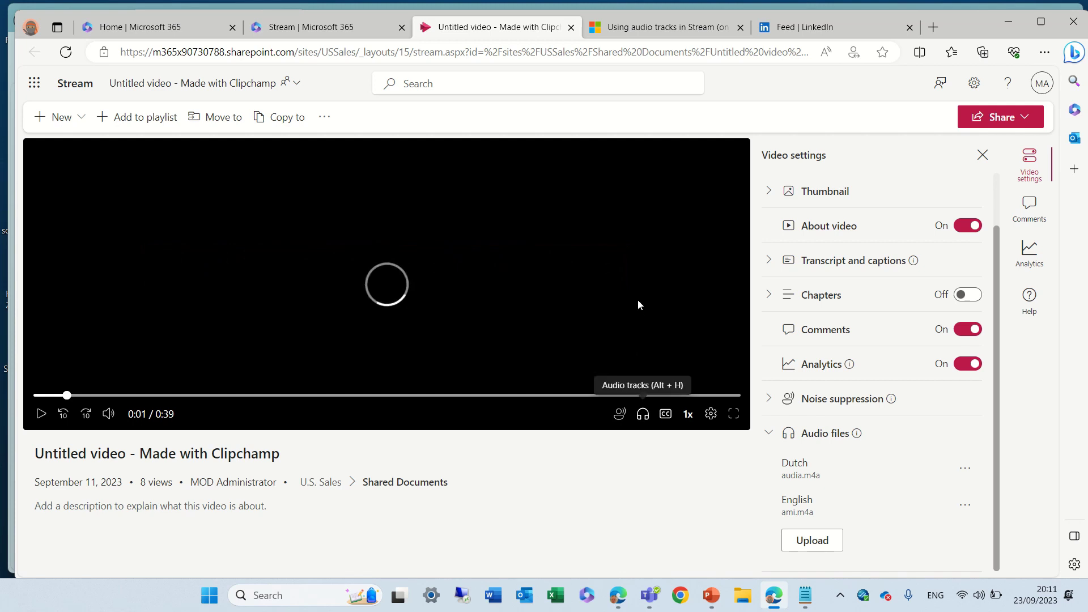
click(647, 420)
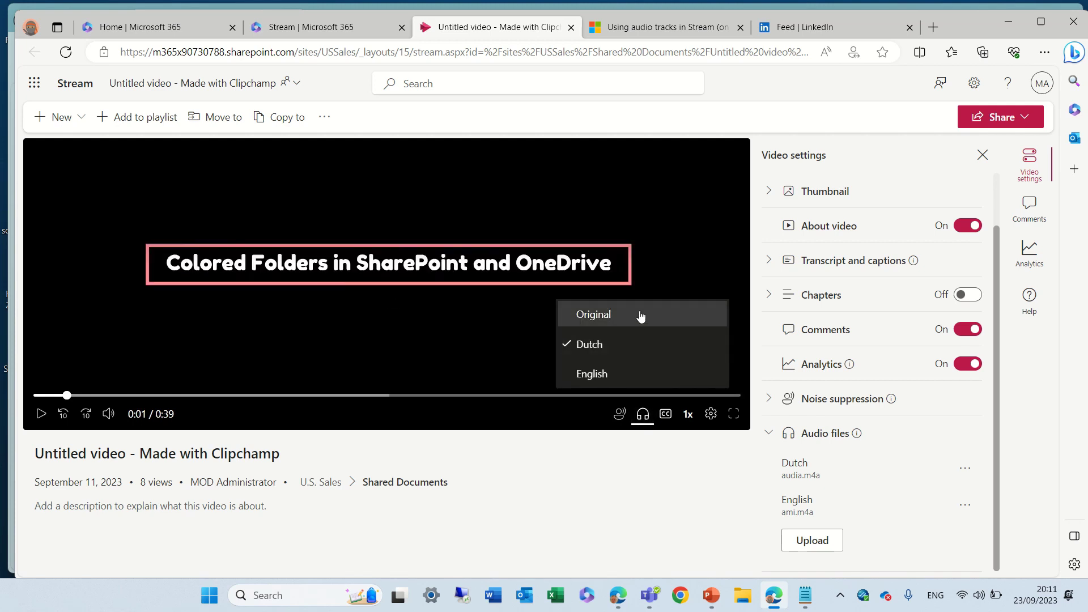
click(639, 313)
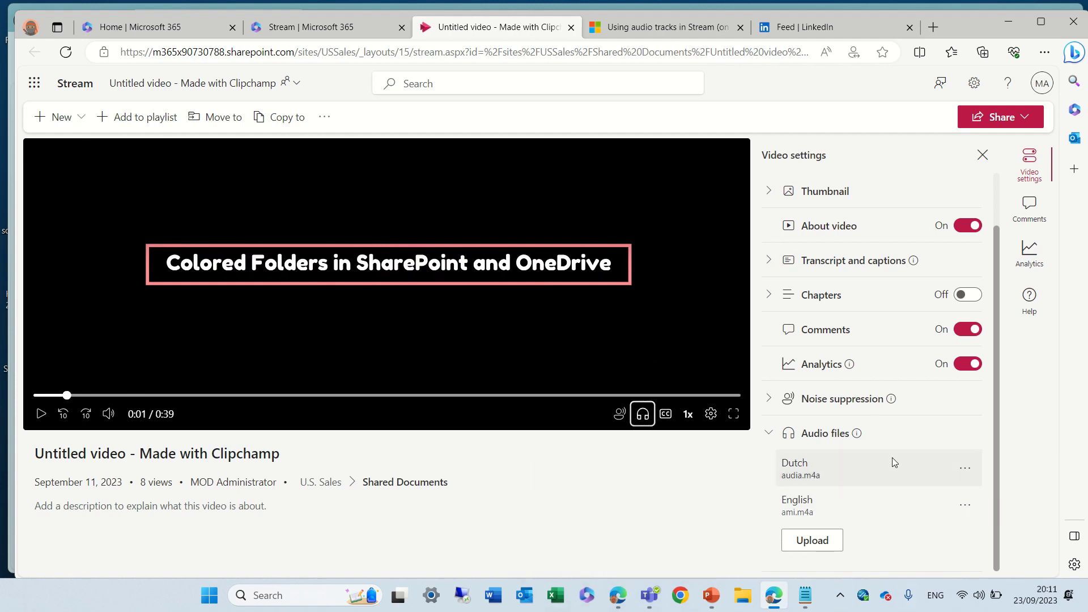
Open the Dutch audia.m4a file's options menu, then close it.
click(966, 474)
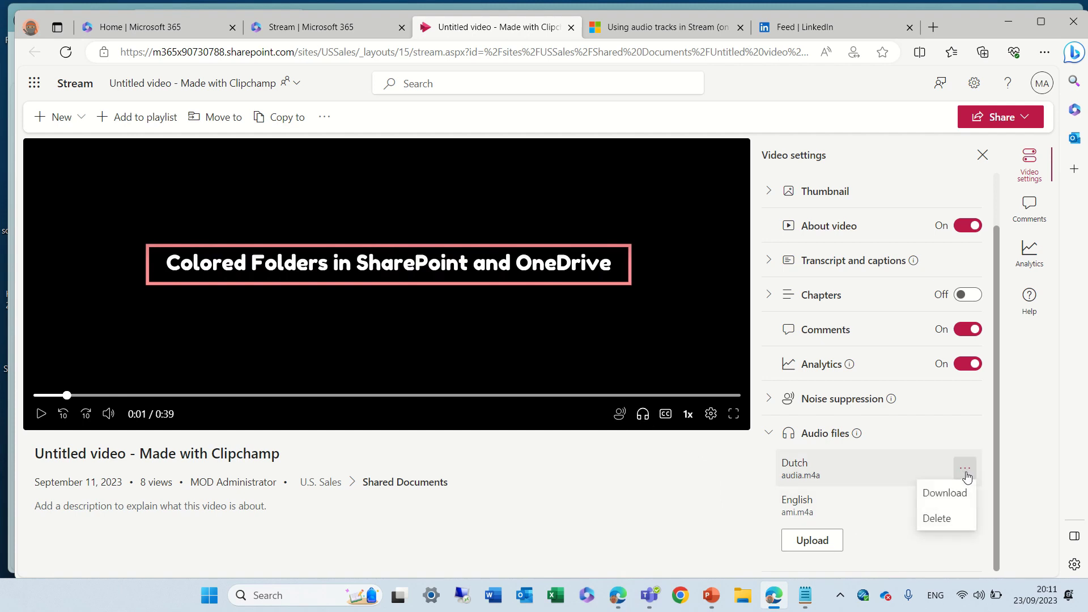
click(929, 563)
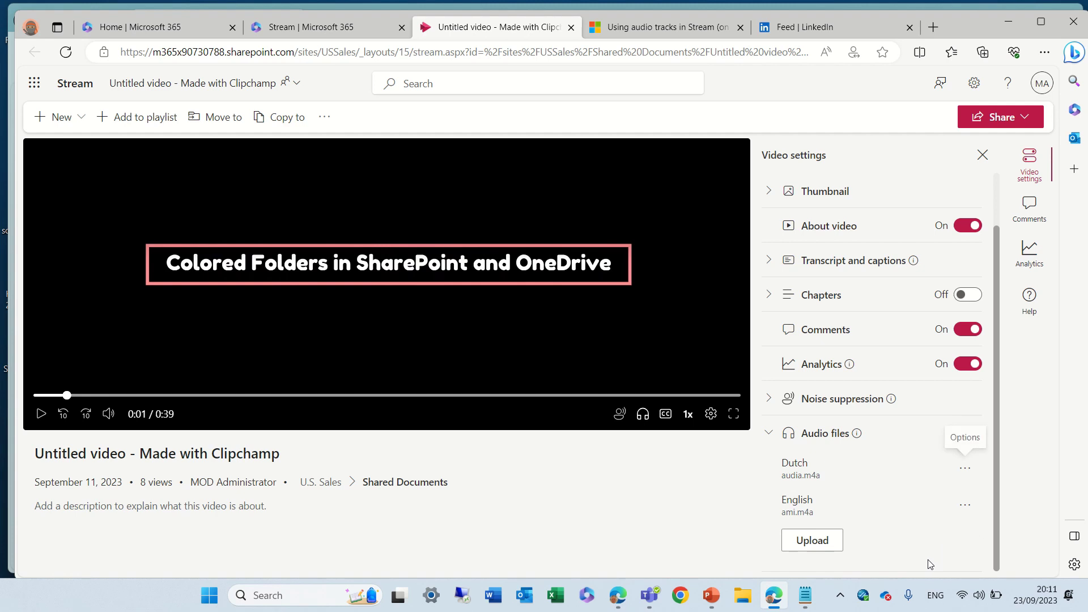
mouse_move(893, 399)
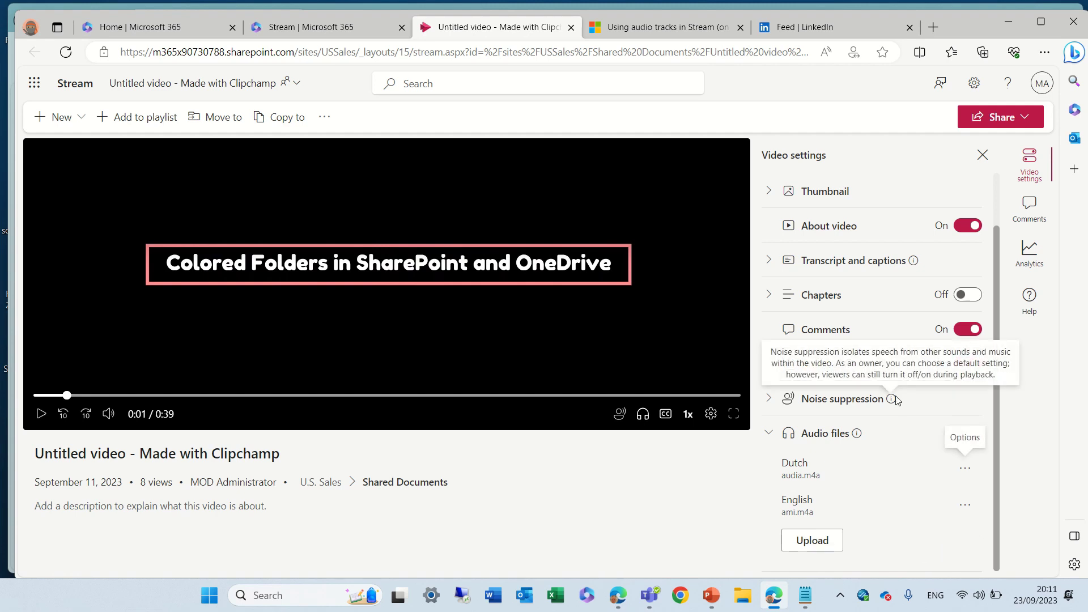